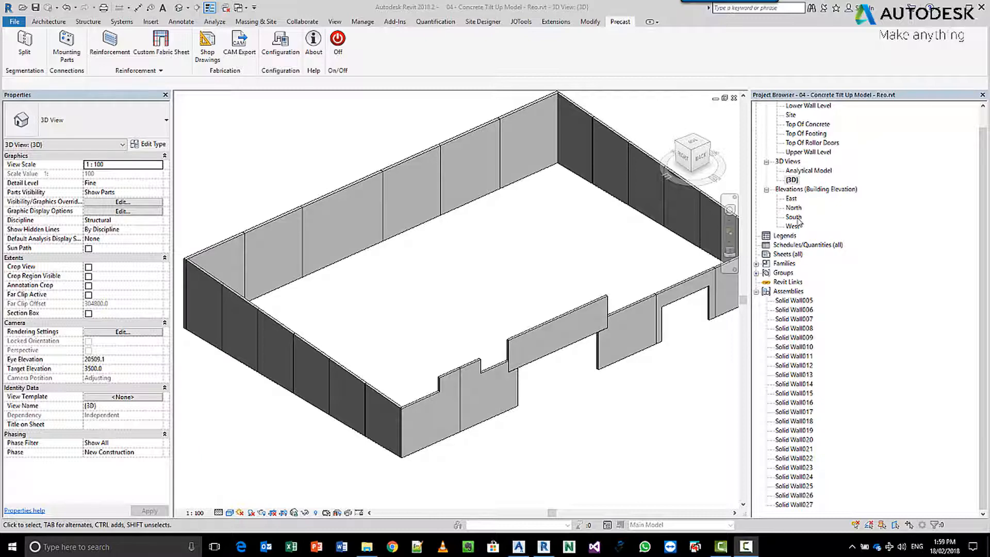
Step: Open the South elevation view and bring up the precast configuration's reinforcement settings for solid walls
{"action": "double_click", "coordinate": [794, 217]}
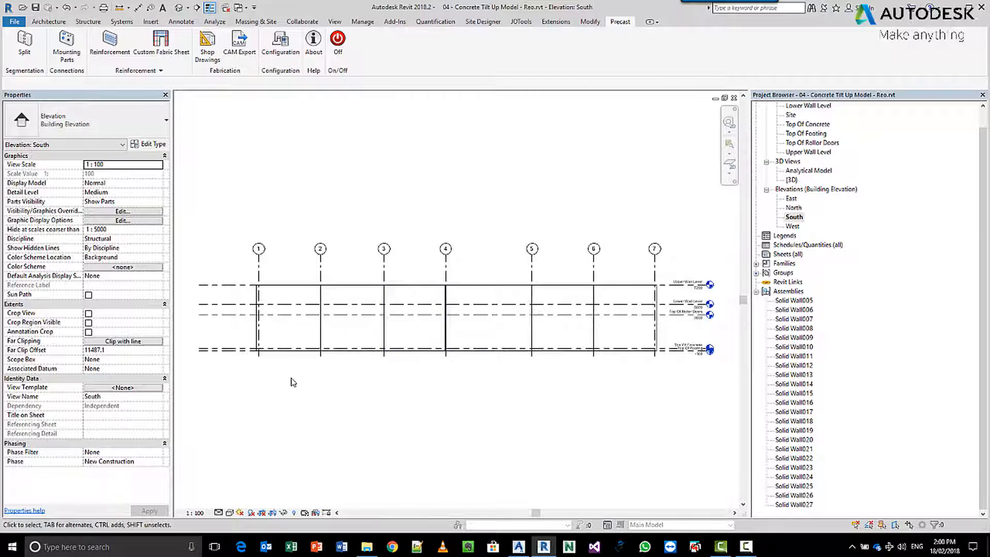
{"action": "scroll", "coordinate": [455, 318], "scroll_direction": "up", "scroll_amount": 5}
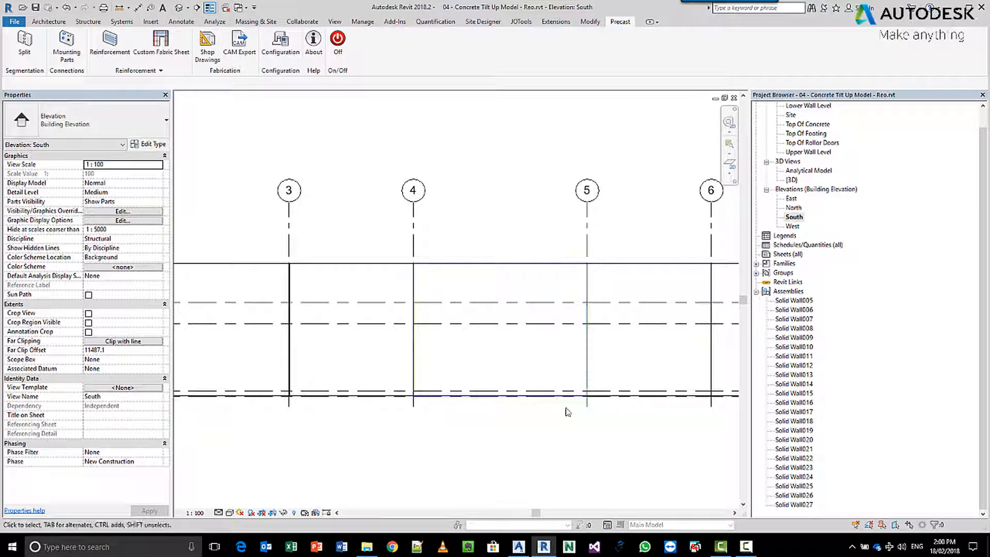
{"action": "left_click", "coordinate": [280, 44]}
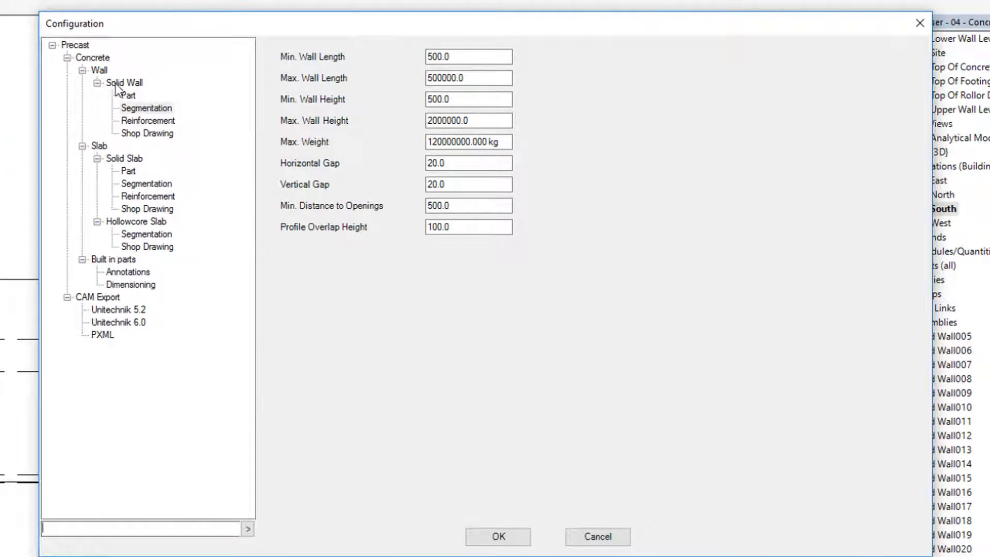
{"action": "left_click", "coordinate": [153, 122]}
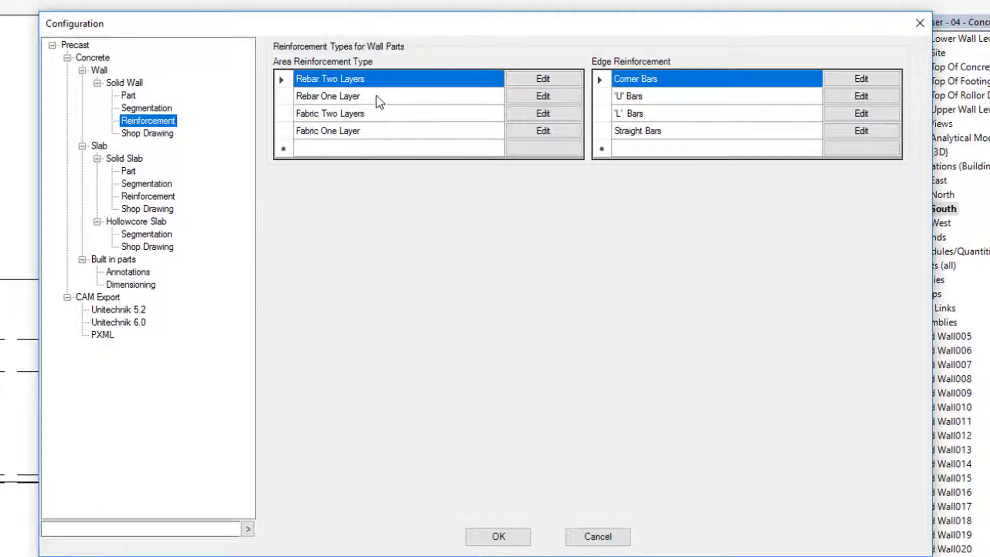
Step: Add a new area reinforcement type named "CFG today" for wall parts
{"action": "left_click", "coordinate": [379, 150]}
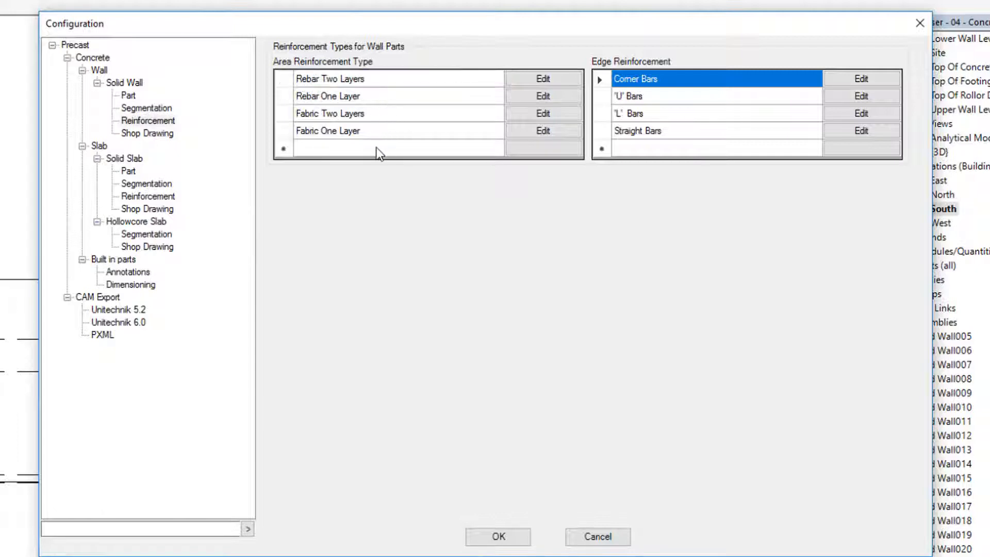
{"action": "left_click", "coordinate": [378, 150]}
{"action": "type", "text": "CFG"}
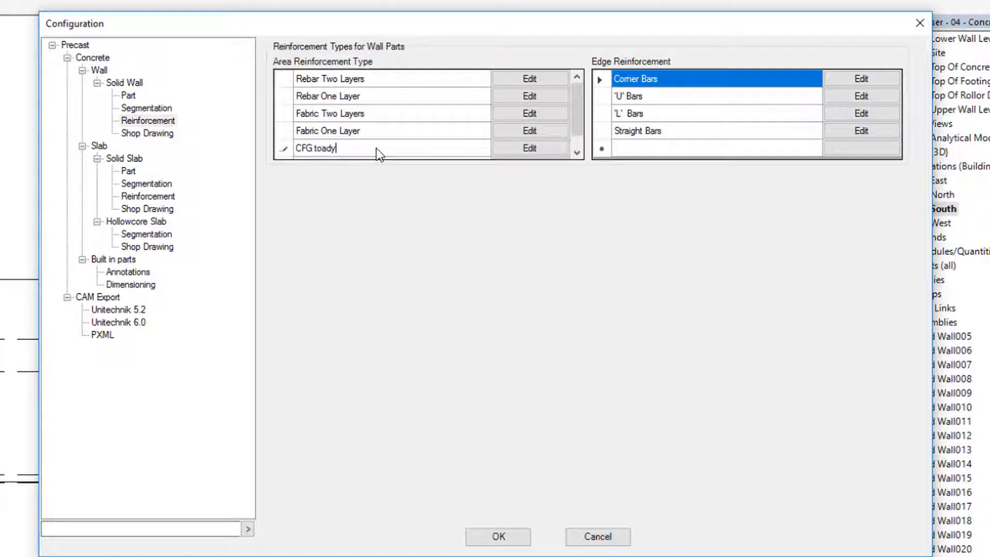
{"action": "type", "text": " today"}
{"action": "key", "text": "Return"}
Step: Open CFG today for editing, add four extra steel bar layers and remove them again
{"action": "left_click", "coordinate": [428, 132]}
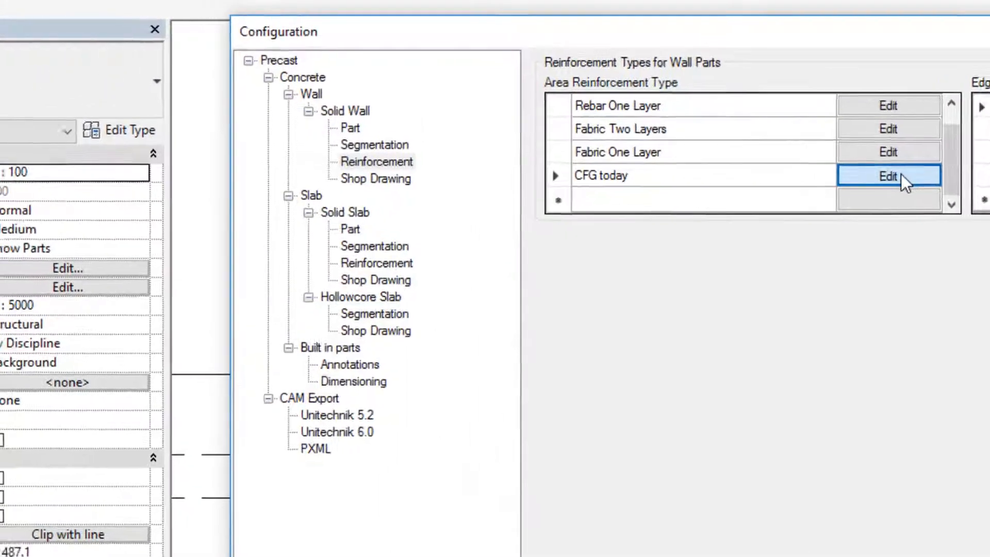
{"action": "left_click", "coordinate": [901, 176]}
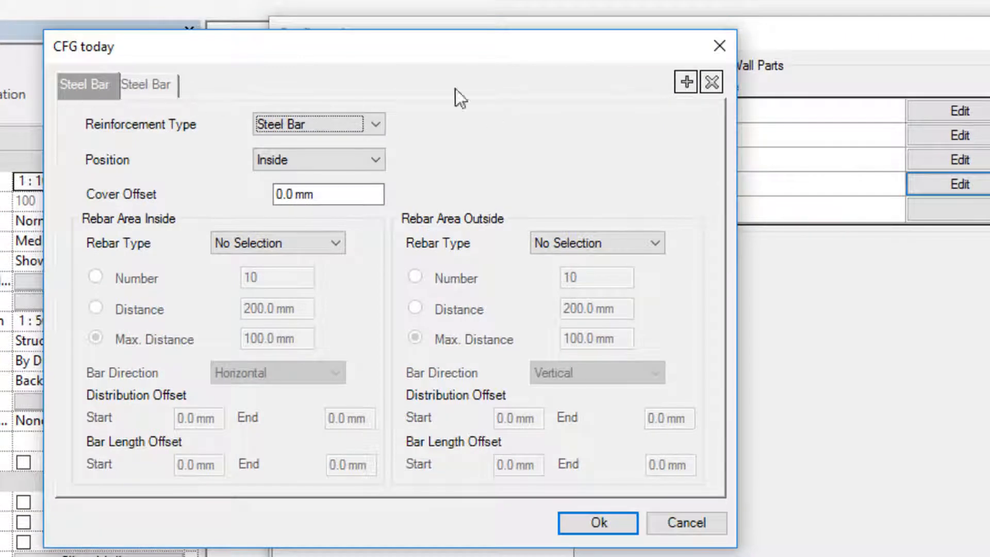
{"action": "left_click", "coordinate": [688, 83]}
{"action": "left_click", "coordinate": [688, 83]}
{"action": "left_click", "coordinate": [688, 84]}
{"action": "left_click", "coordinate": [687, 84]}
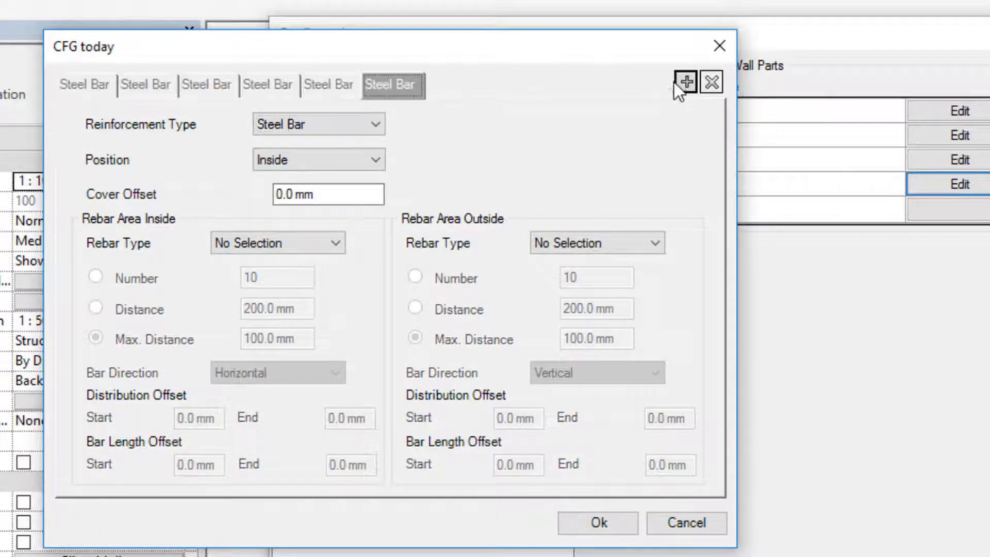
{"action": "left_click", "coordinate": [716, 85]}
{"action": "left_click", "coordinate": [716, 86]}
{"action": "left_click", "coordinate": [716, 85]}
{"action": "left_click", "coordinate": [718, 86]}
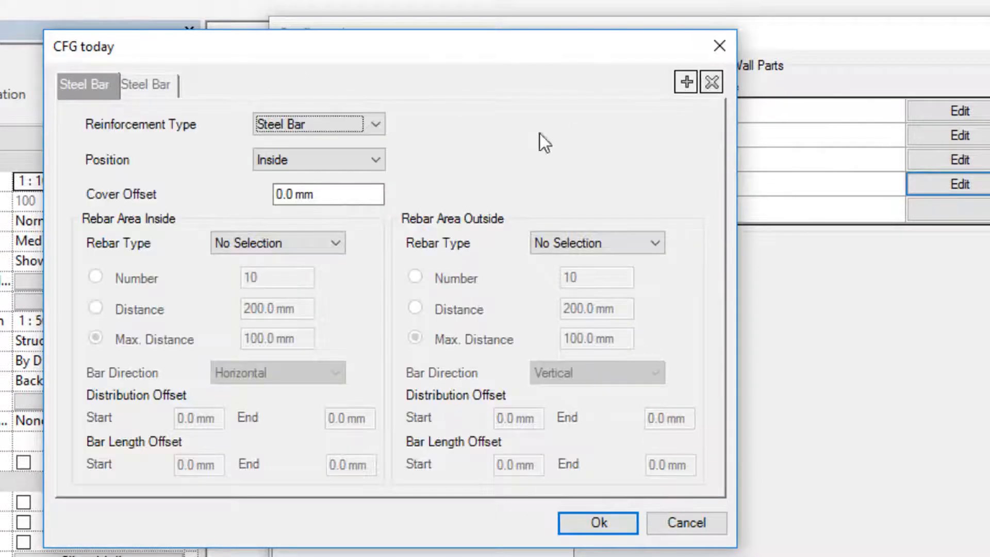
Step: Try the position and reinforcement type options, set the inside rebar type to R20, and discard the changes to CFG today
{"action": "left_click", "coordinate": [330, 157]}
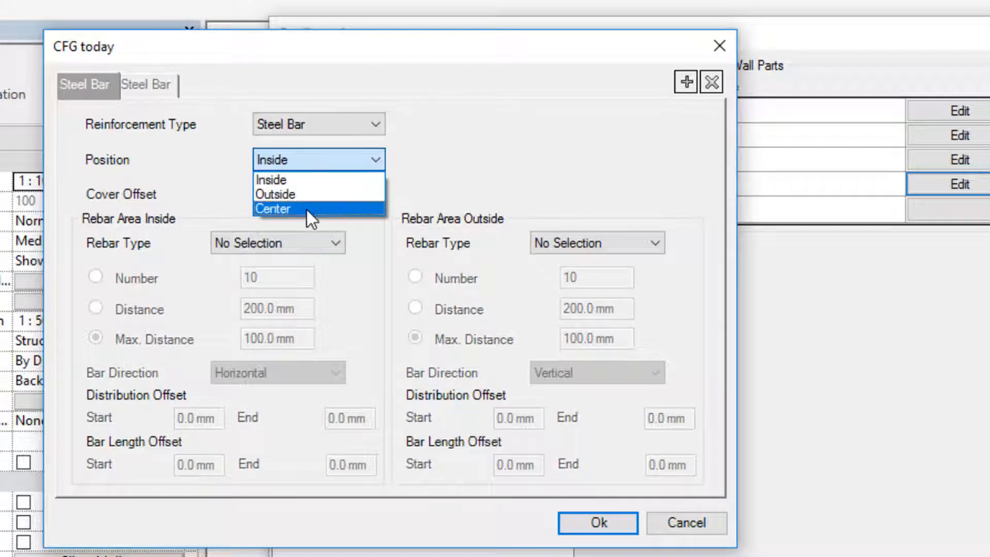
{"action": "left_click", "coordinate": [351, 122]}
{"action": "left_click", "coordinate": [344, 122]}
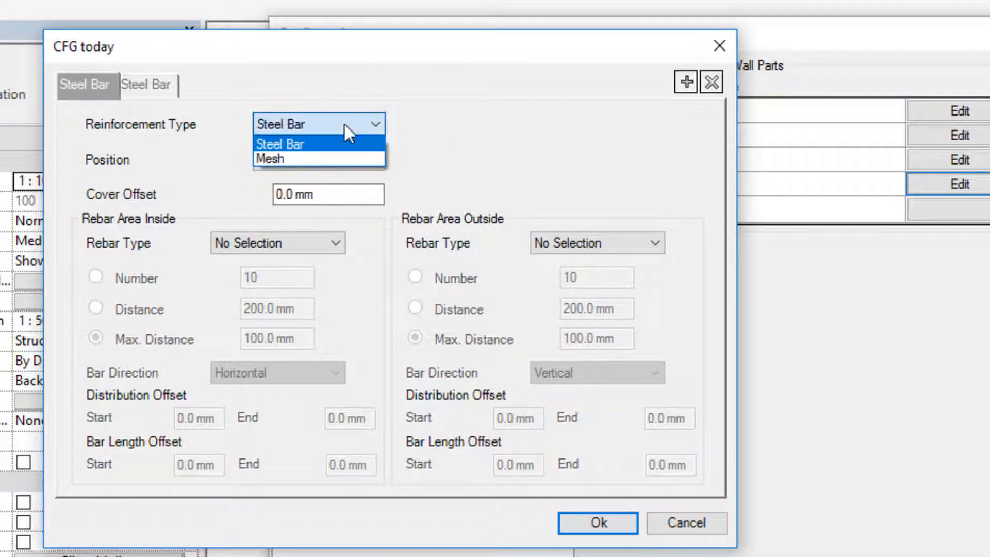
{"action": "left_click", "coordinate": [330, 149]}
{"action": "left_click", "coordinate": [310, 243]}
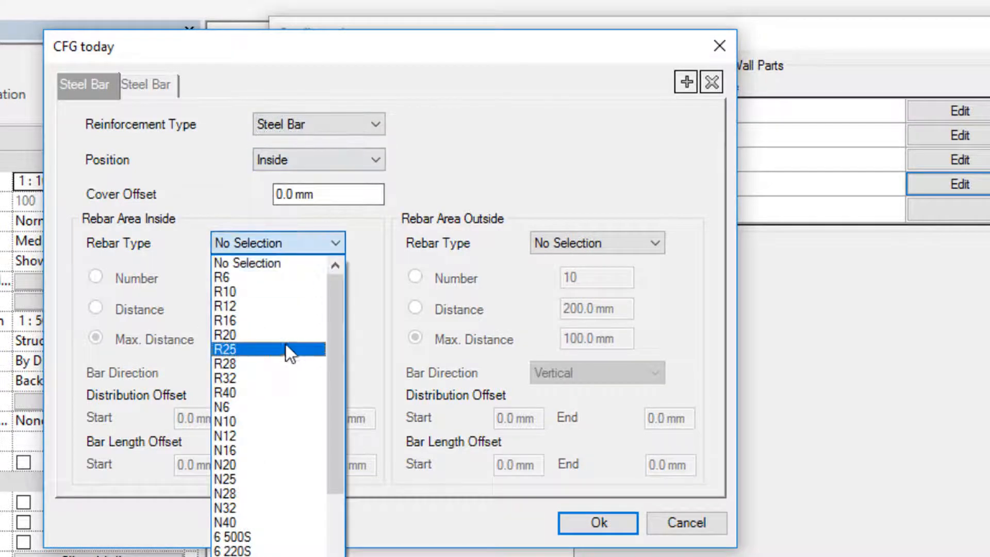
{"action": "left_click", "coordinate": [280, 334]}
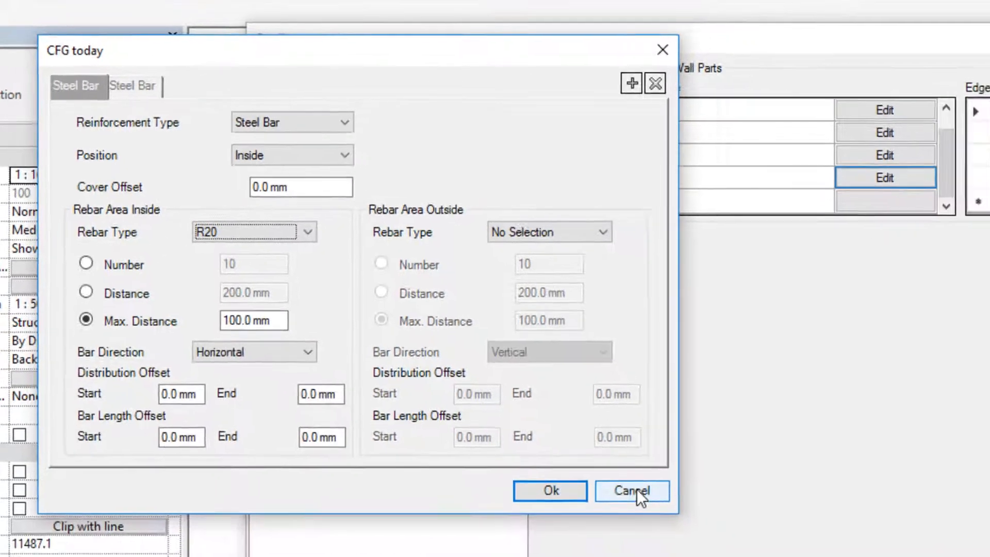
{"action": "left_click", "coordinate": [665, 523]}
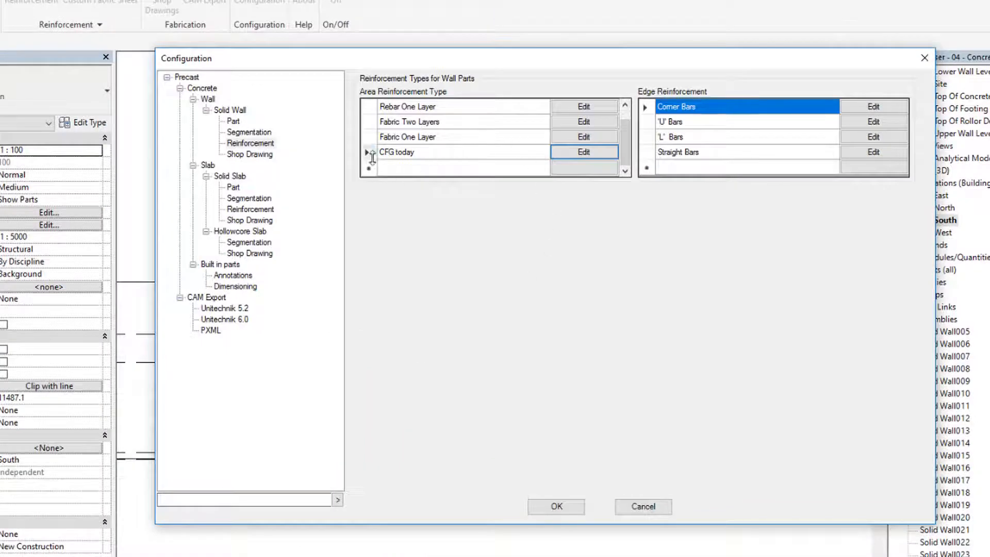
Step: Set the fabric type to SL 42 for both the inside and outside mesh layers of Fabric Two Layers
{"action": "left_click", "coordinate": [368, 152]}
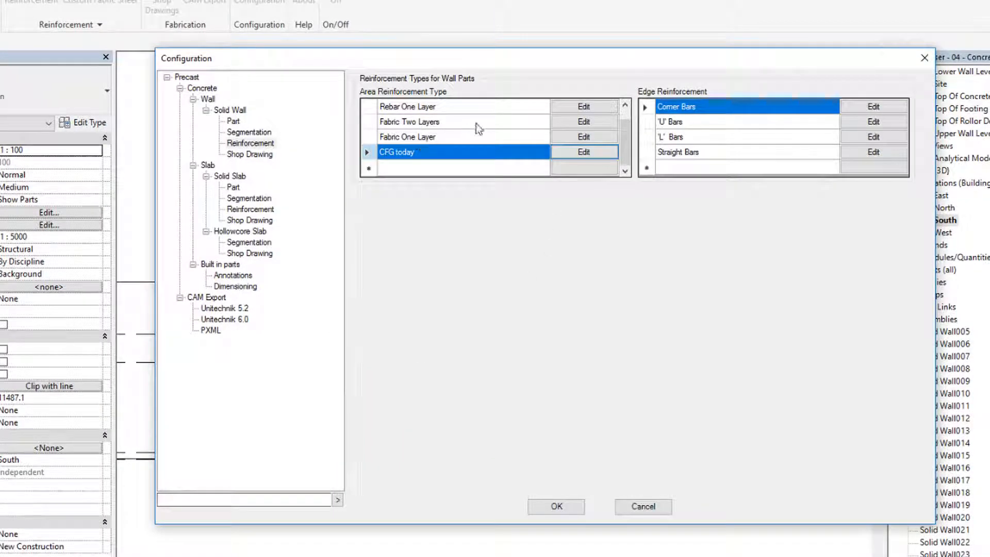
{"action": "left_click", "coordinate": [495, 124]}
{"action": "left_click", "coordinate": [585, 121]}
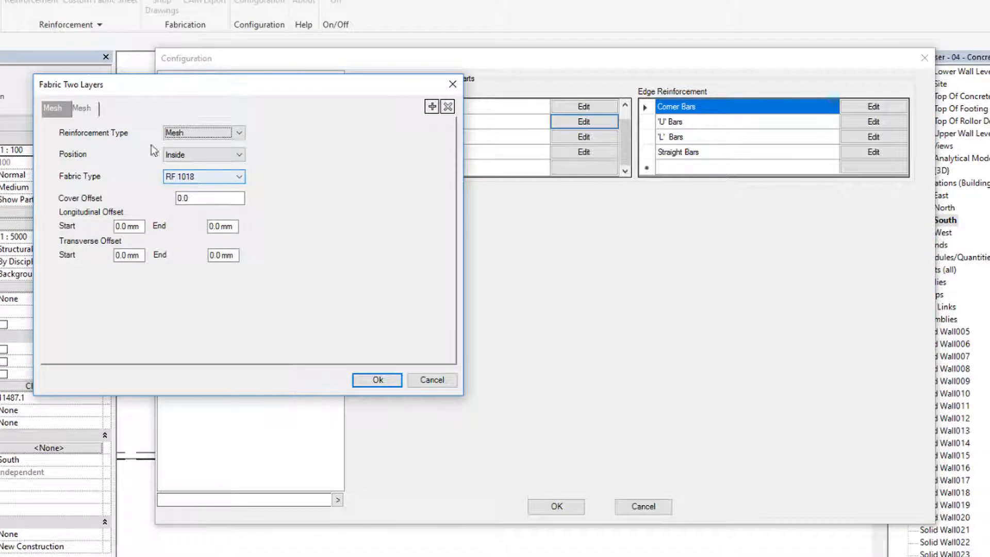
{"action": "left_click", "coordinate": [224, 177]}
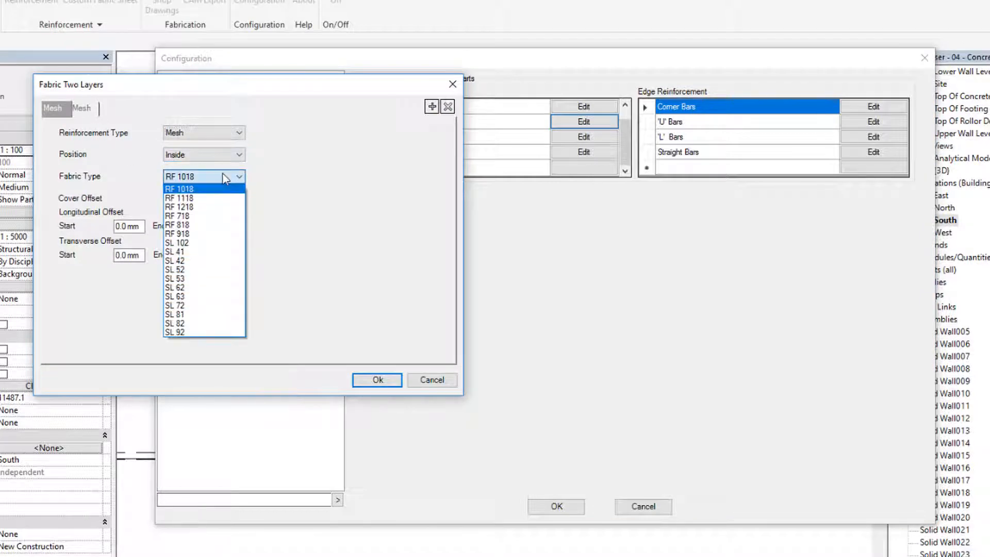
{"action": "left_click", "coordinate": [199, 261]}
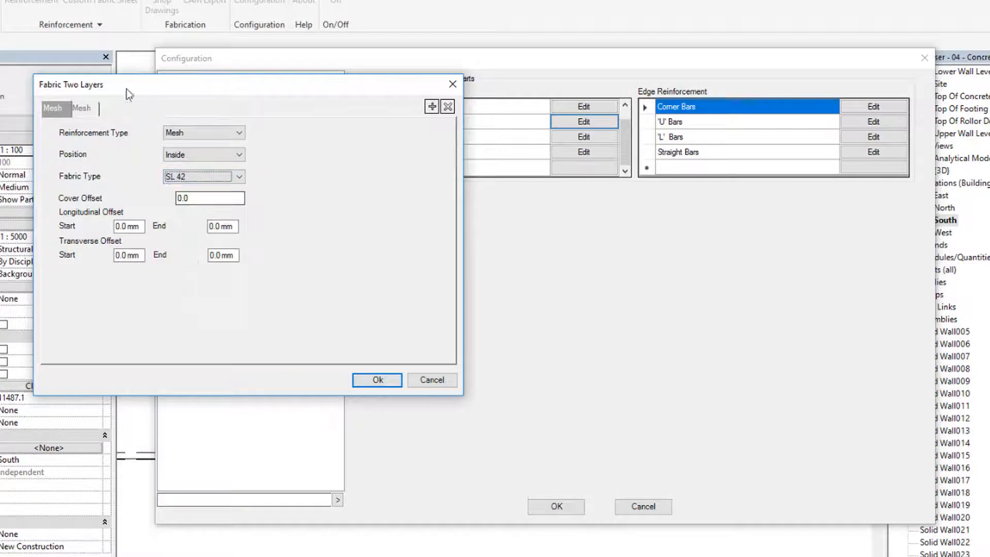
{"action": "left_click", "coordinate": [85, 109]}
{"action": "left_click", "coordinate": [214, 181]}
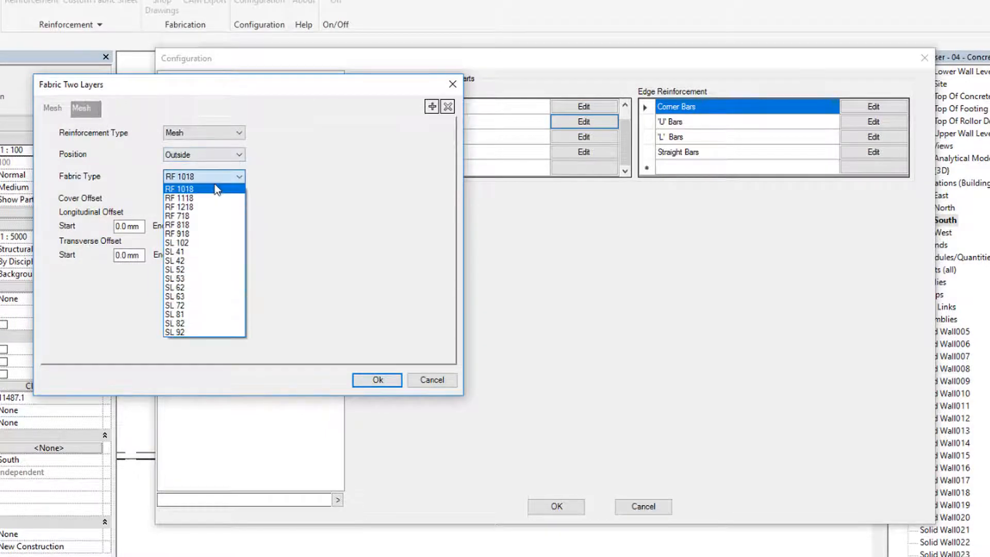
{"action": "left_click", "coordinate": [206, 260]}
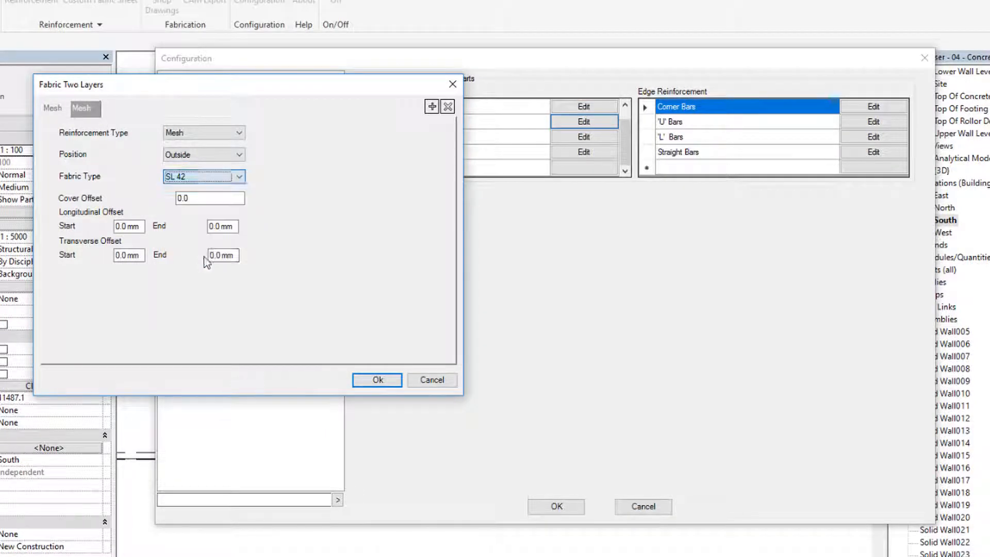
{"action": "left_click", "coordinate": [378, 379]}
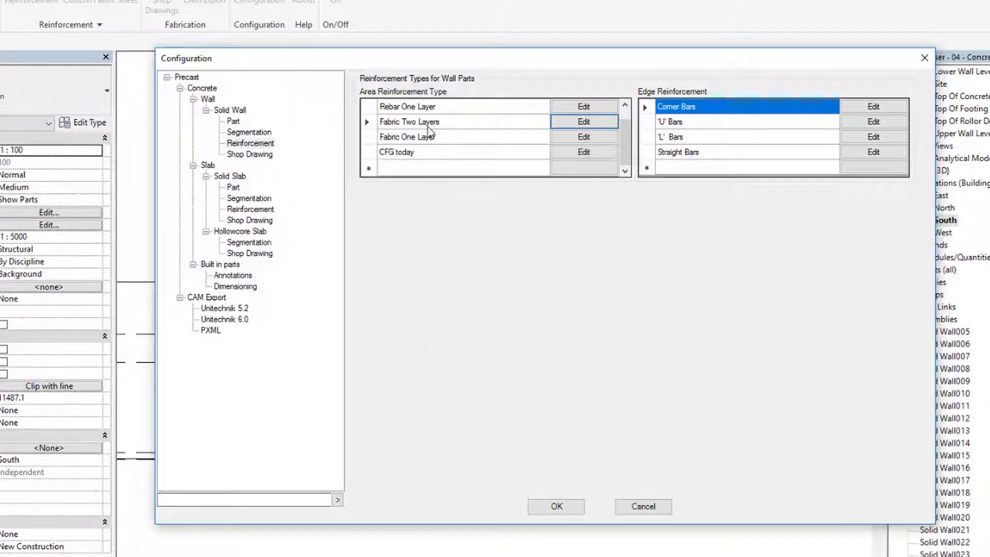
Step: Rename the Fabric Two Layers area reinforcement type as "Fabric Two Layers - Panel"
{"action": "left_click", "coordinate": [483, 125]}
{"action": "left_click", "coordinate": [484, 121]}
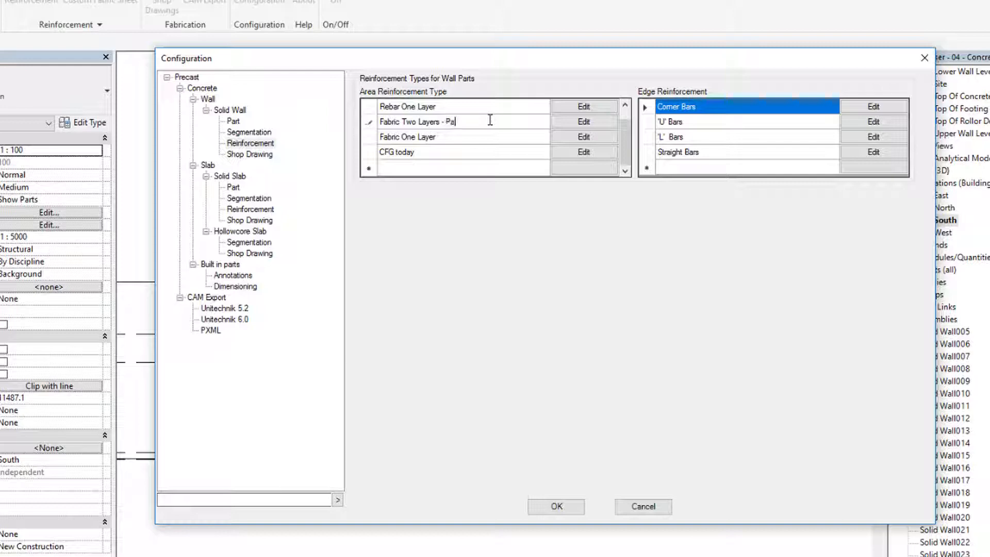
{"action": "key", "text": "Return"}
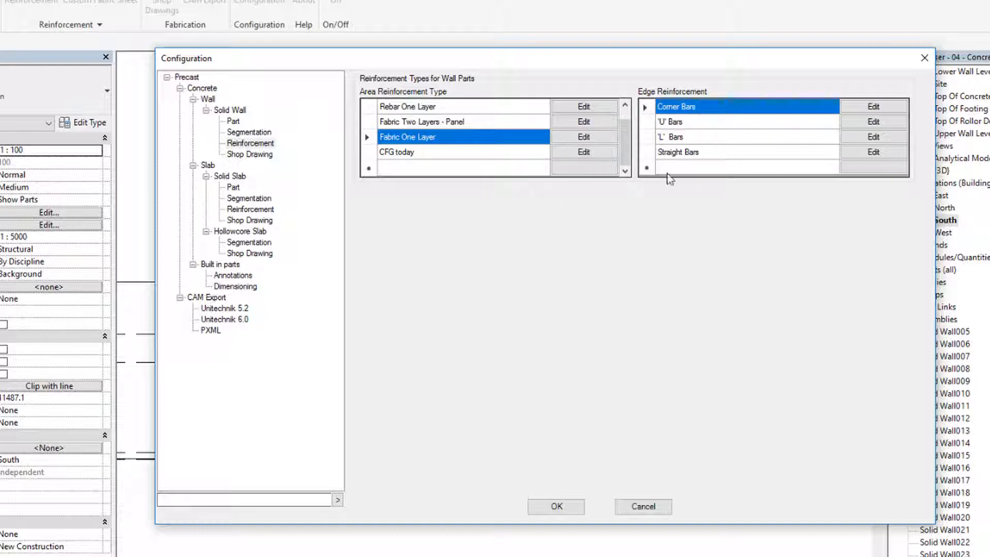
Step: Add a new edge reinforcement type named "Panel" for wall parts
{"action": "left_click", "coordinate": [707, 166]}
{"action": "left_click", "coordinate": [741, 168]}
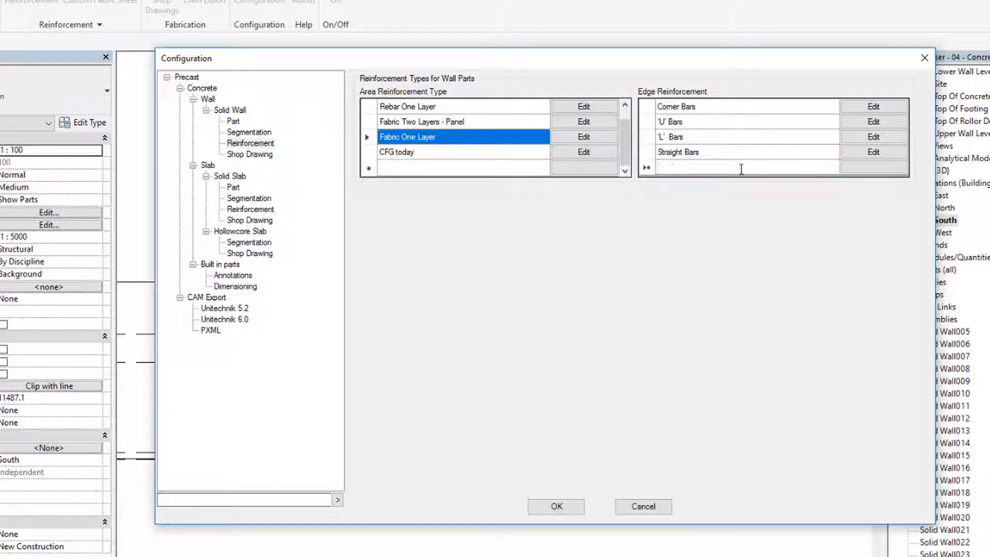
{"action": "type", "text": "Panel"}
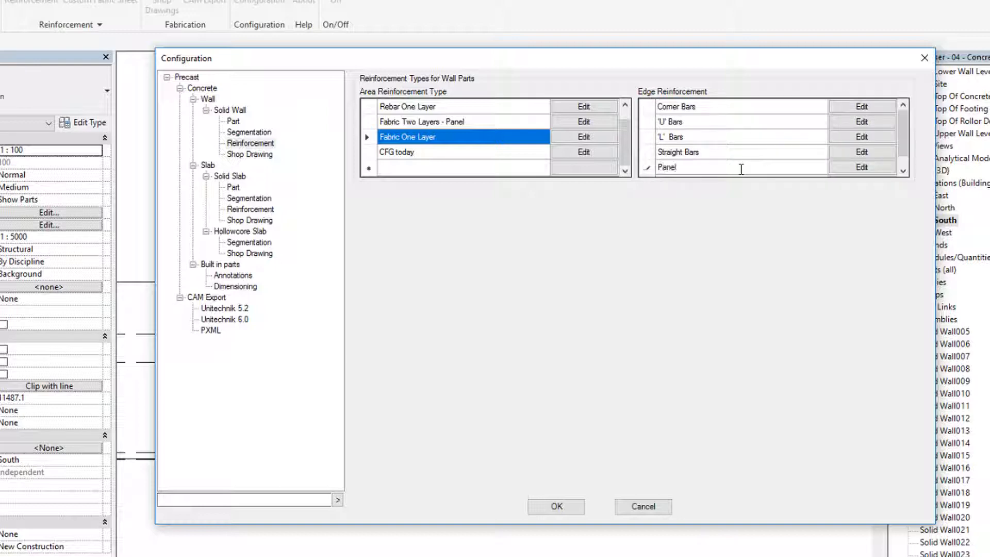
{"action": "key", "text": "Return"}
Step: Give the Panel edge reinforcement the third bar layout and rebar type R20, and save the precast configuration
{"action": "left_click", "coordinate": [745, 151]}
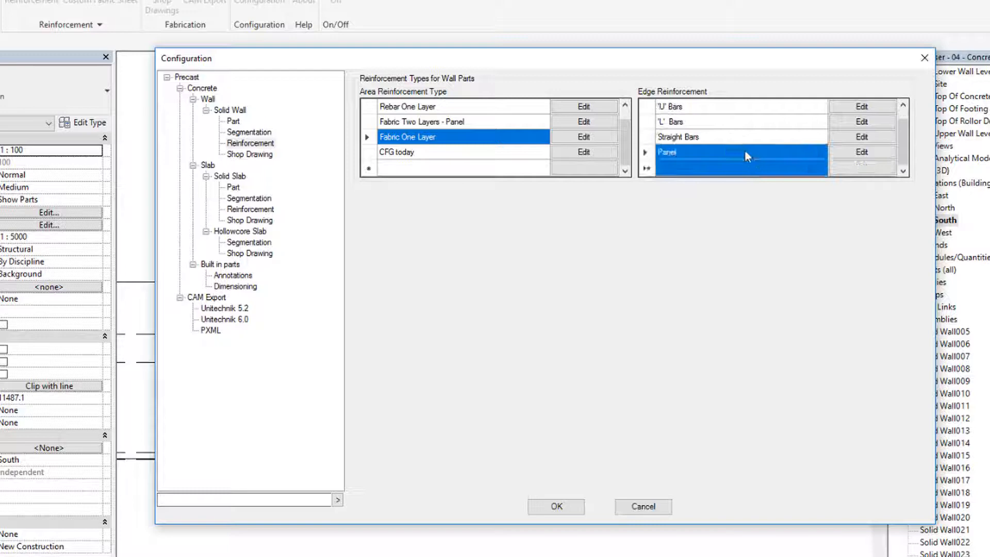
{"action": "left_click", "coordinate": [841, 155]}
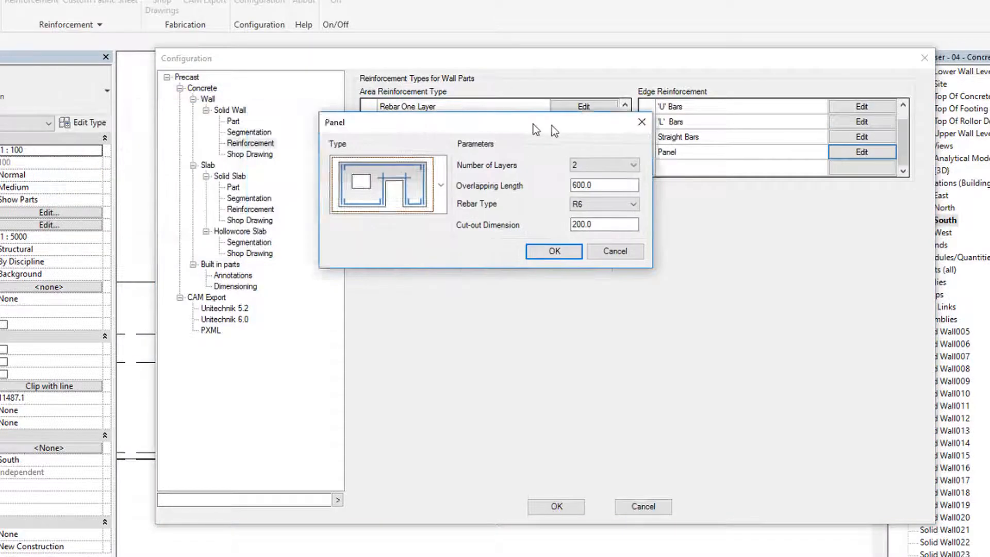
{"action": "left_click", "coordinate": [476, 221]}
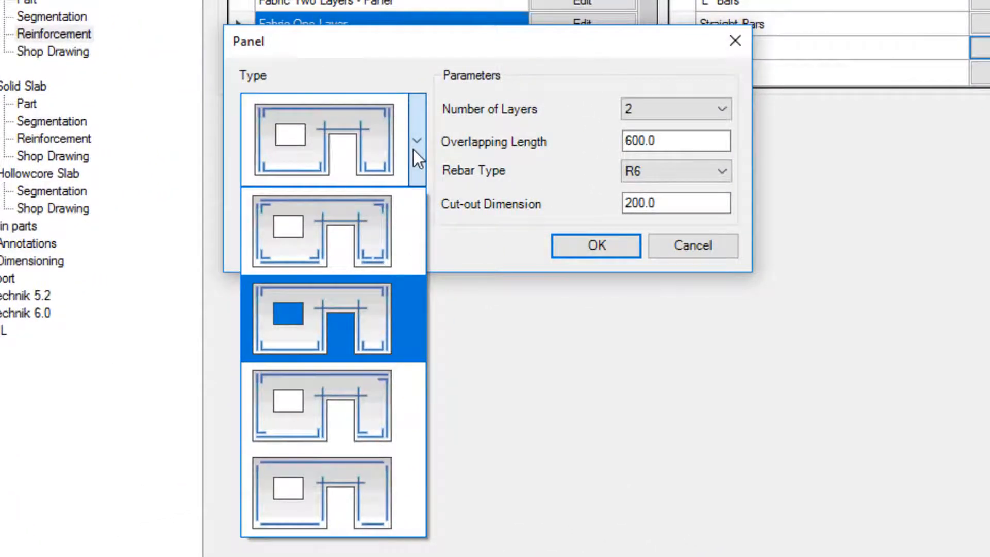
{"action": "left_click", "coordinate": [331, 411]}
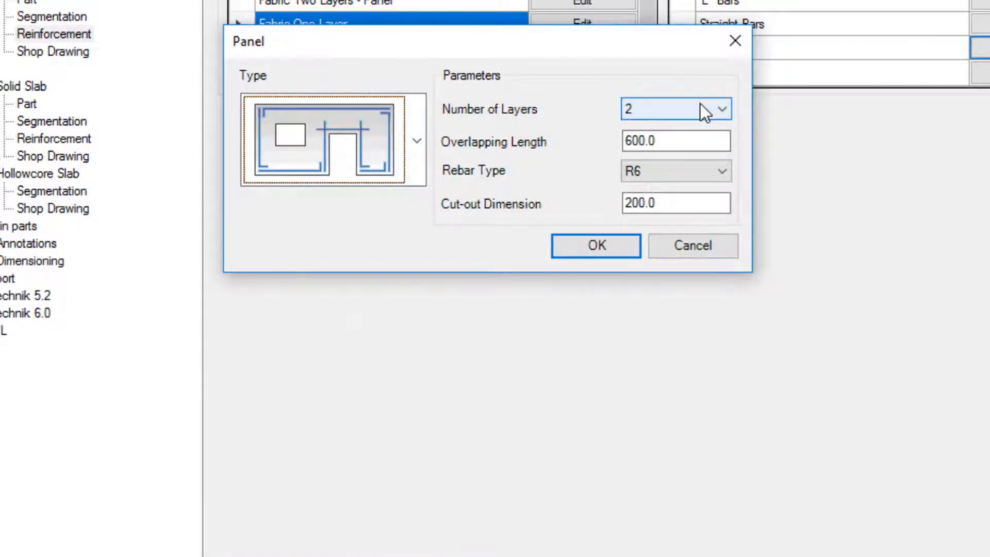
{"action": "left_click", "coordinate": [673, 169]}
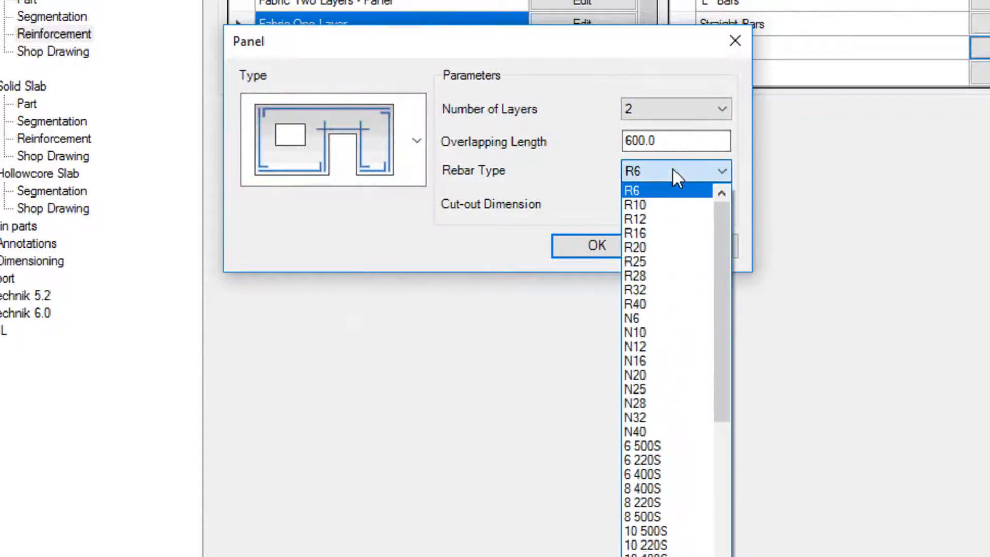
{"action": "left_click", "coordinate": [665, 252]}
{"action": "left_click", "coordinate": [707, 210]}
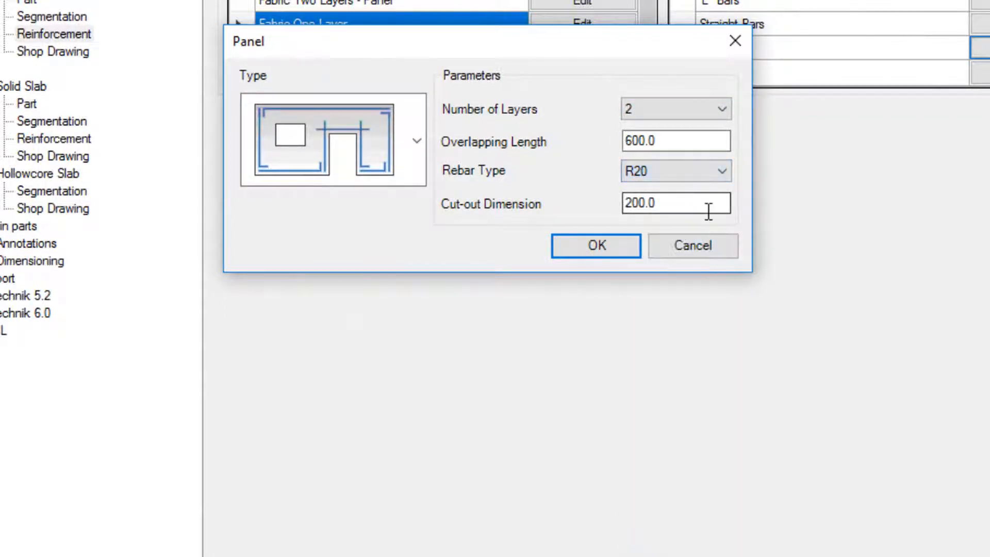
{"action": "left_click_drag", "start_coordinate": [600, 206], "coordinate": [528, 211]}
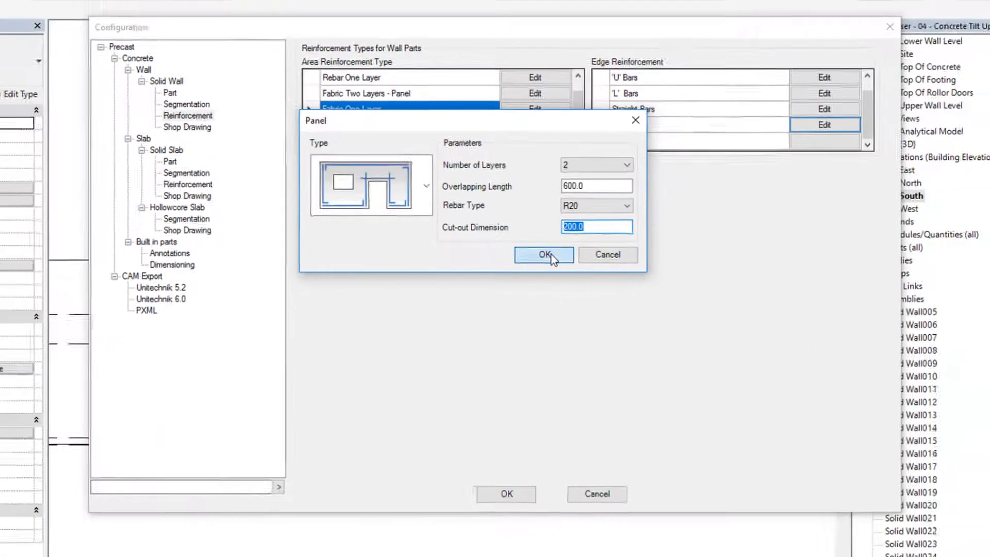
{"action": "left_click", "coordinate": [611, 243]}
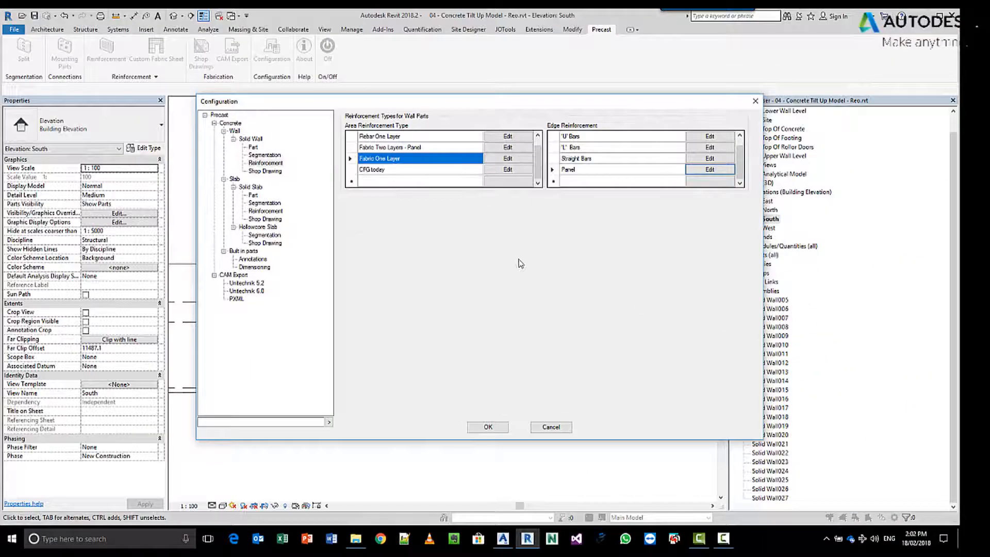
{"action": "left_click", "coordinate": [485, 427]}
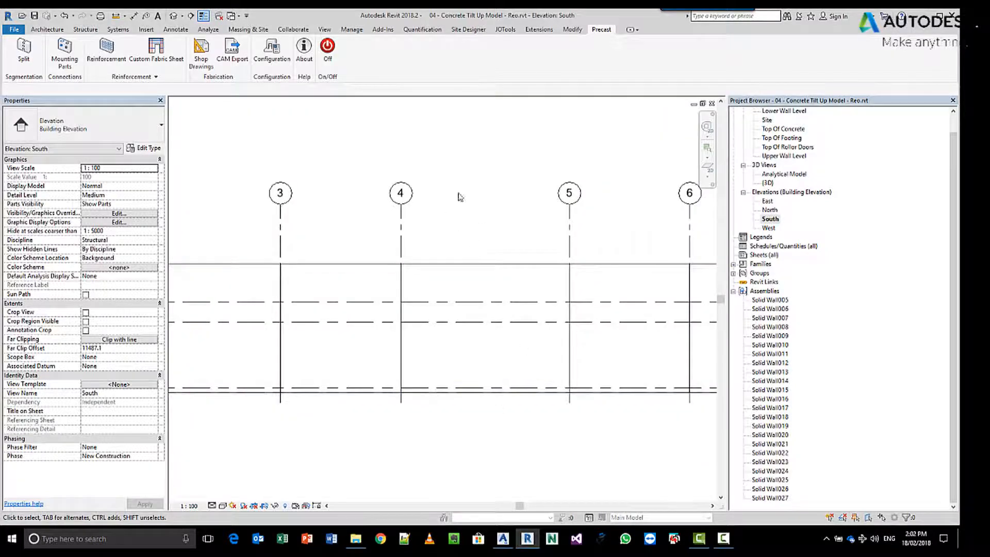
Step: Automatically reinforce the south wall panel between grids 4 and 5 using Fabric Two Layers - Panel area reinforcement and Panel edge reinforcement
{"action": "left_click", "coordinate": [108, 49]}
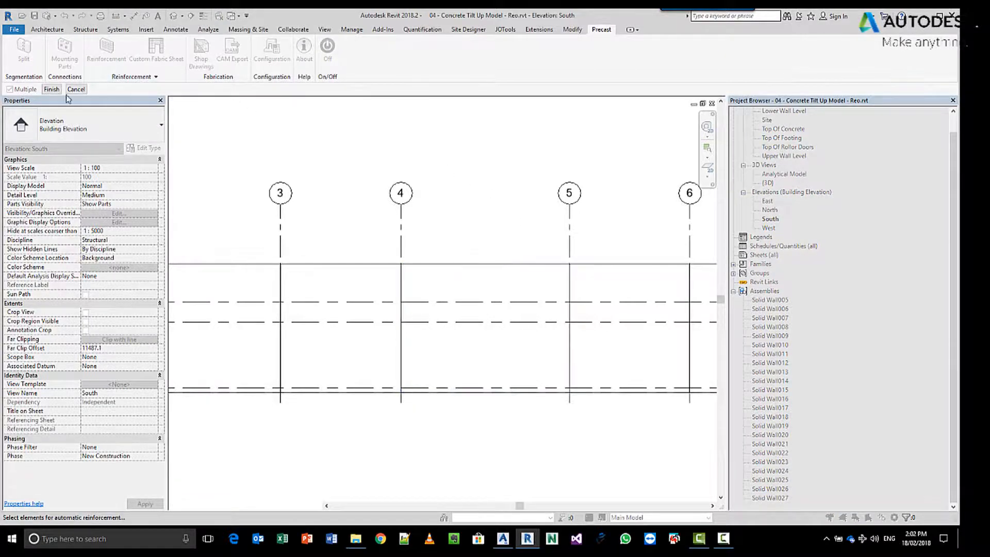
{"action": "left_click", "coordinate": [54, 89]}
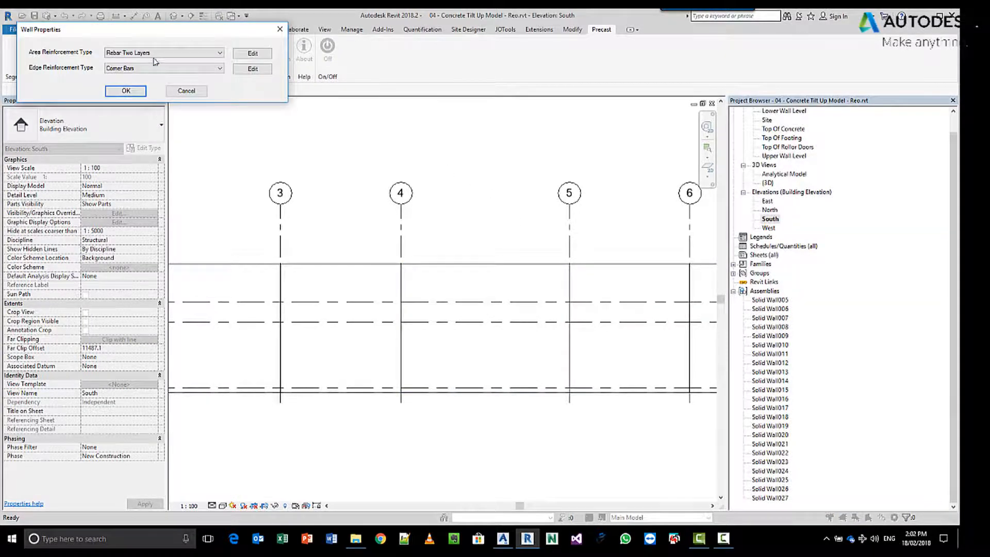
{"action": "left_click", "coordinate": [154, 54]}
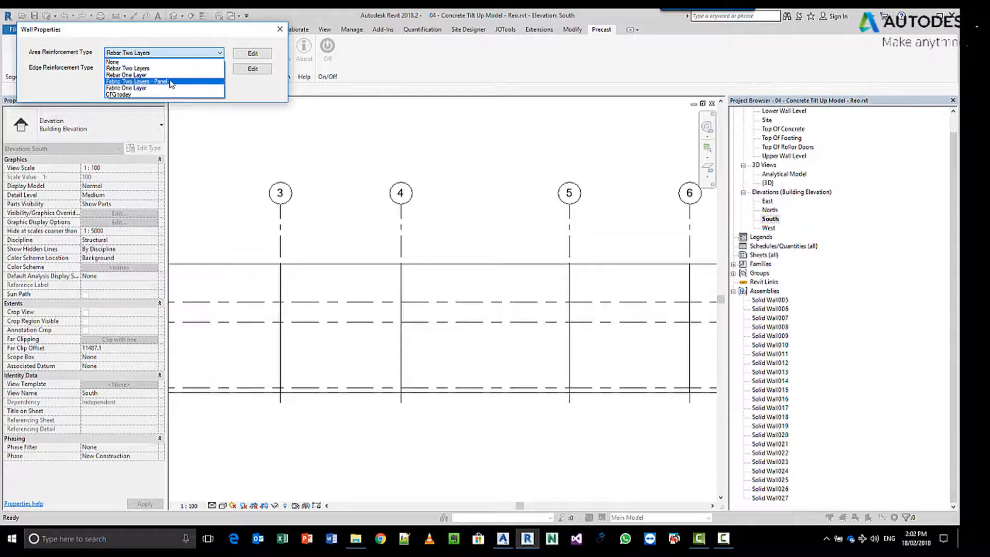
{"action": "left_click", "coordinate": [170, 82]}
{"action": "left_click", "coordinate": [160, 69]}
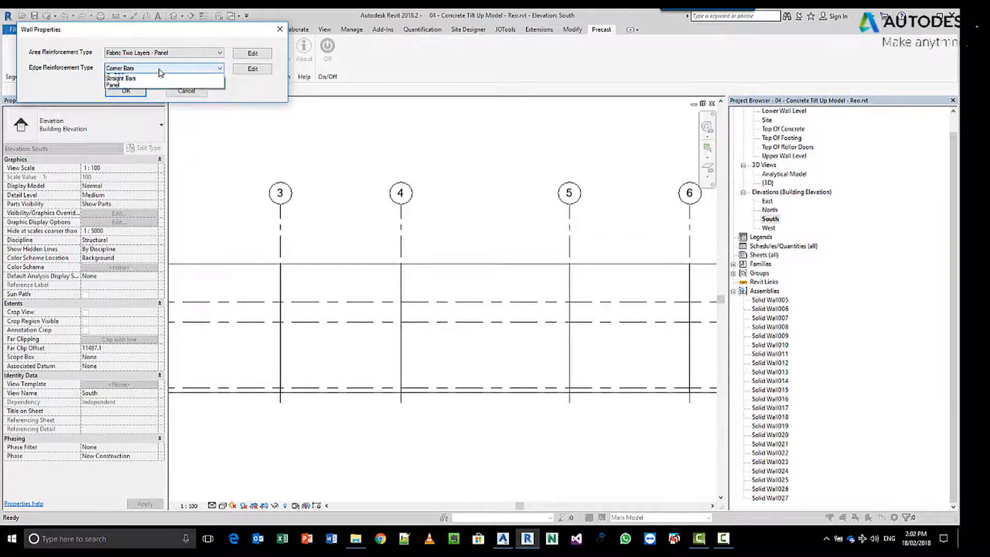
{"action": "left_click", "coordinate": [155, 115]}
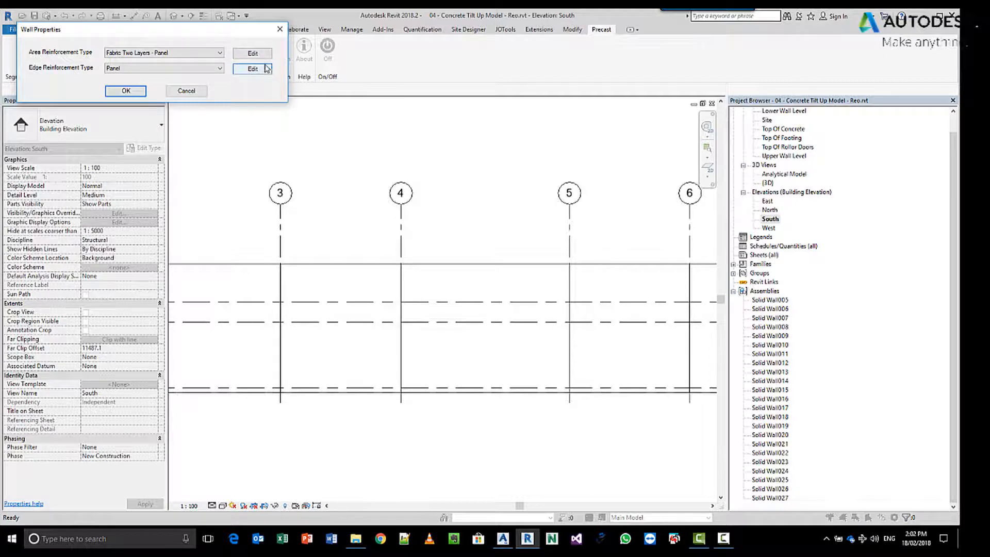
{"action": "left_click", "coordinate": [126, 91]}
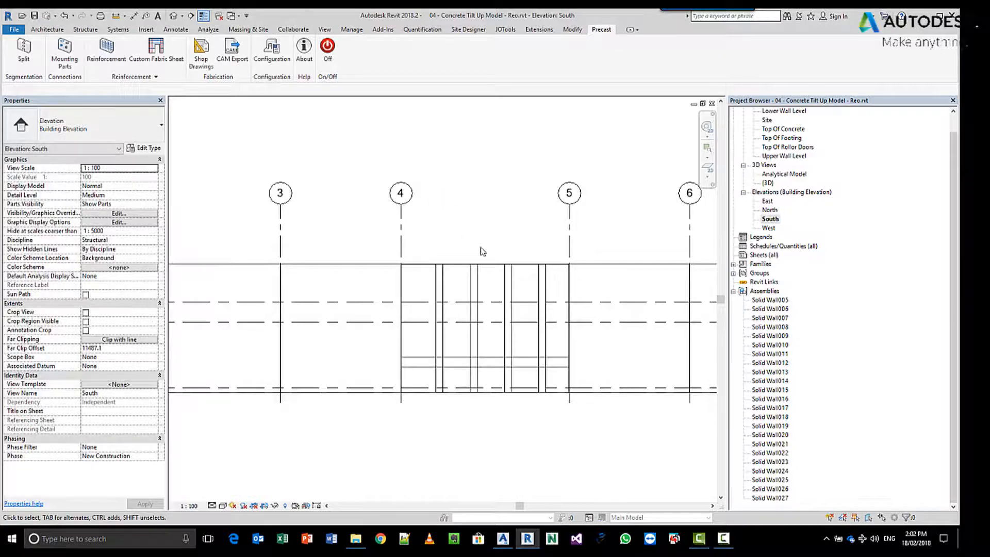
Step: Open the {3D} view, set its visual style to Wireframe, and inspect the mesh and edge bars at the reinforced panel's lower corner
{"action": "scroll", "coordinate": [572, 423], "scroll_direction": "up", "scroll_amount": 2}
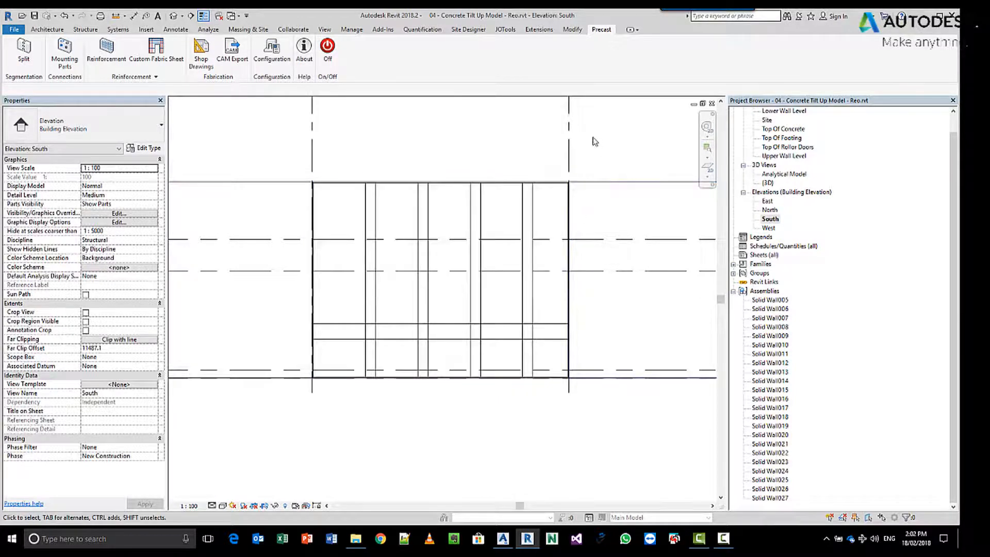
{"action": "scroll", "coordinate": [573, 380], "scroll_direction": "up", "scroll_amount": 3}
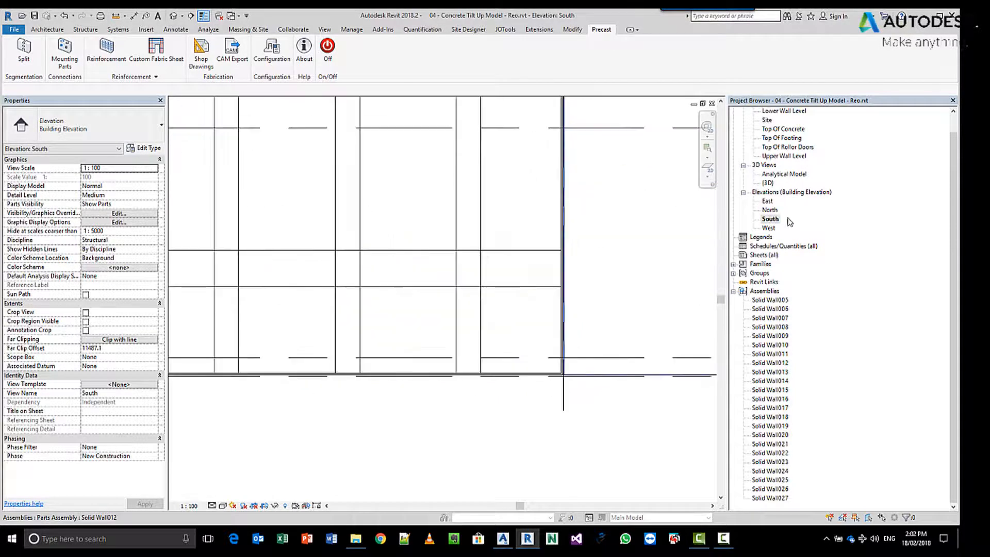
{"action": "double_click", "coordinate": [768, 183]}
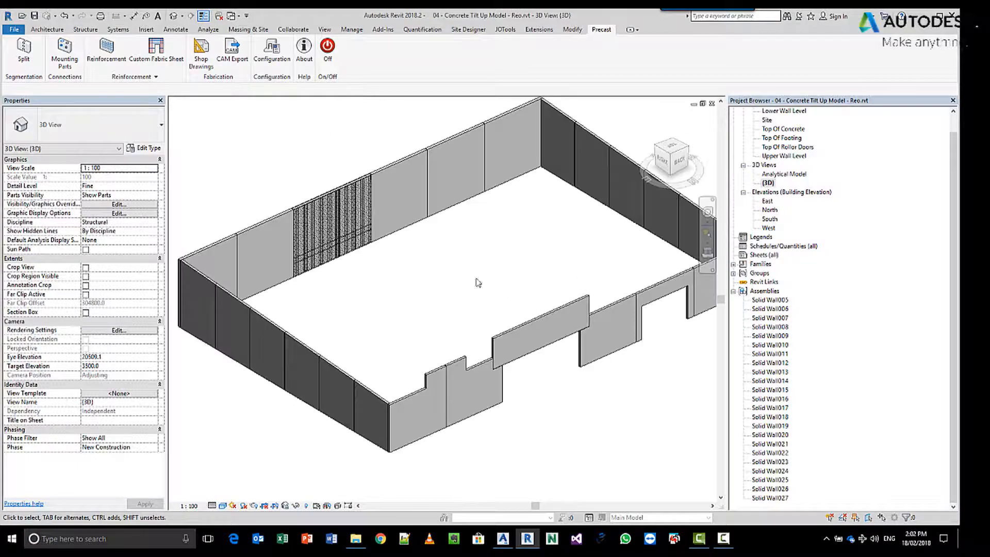
{"action": "scroll", "coordinate": [307, 214], "scroll_direction": "up", "scroll_amount": 6}
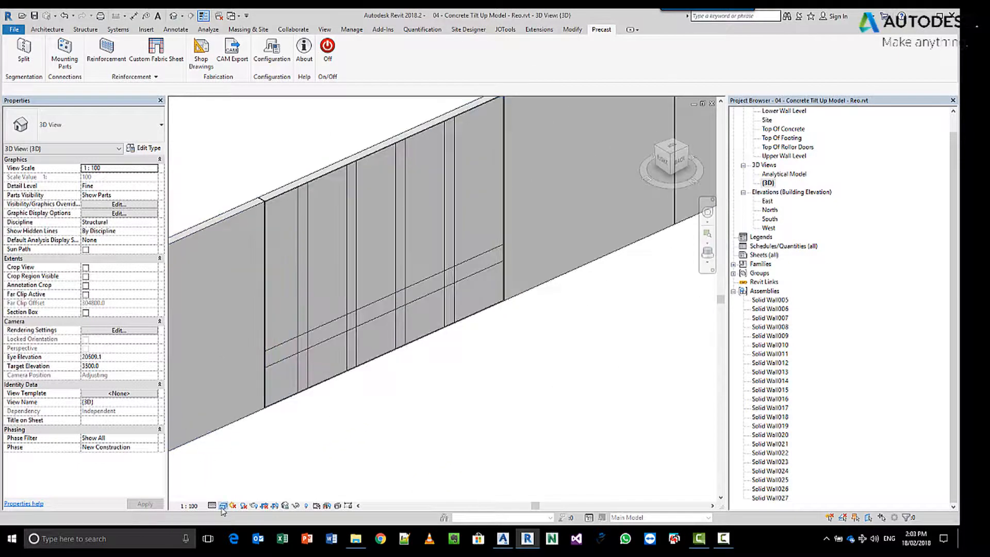
{"action": "left_click", "coordinate": [223, 506]}
{"action": "left_click", "coordinate": [266, 442]}
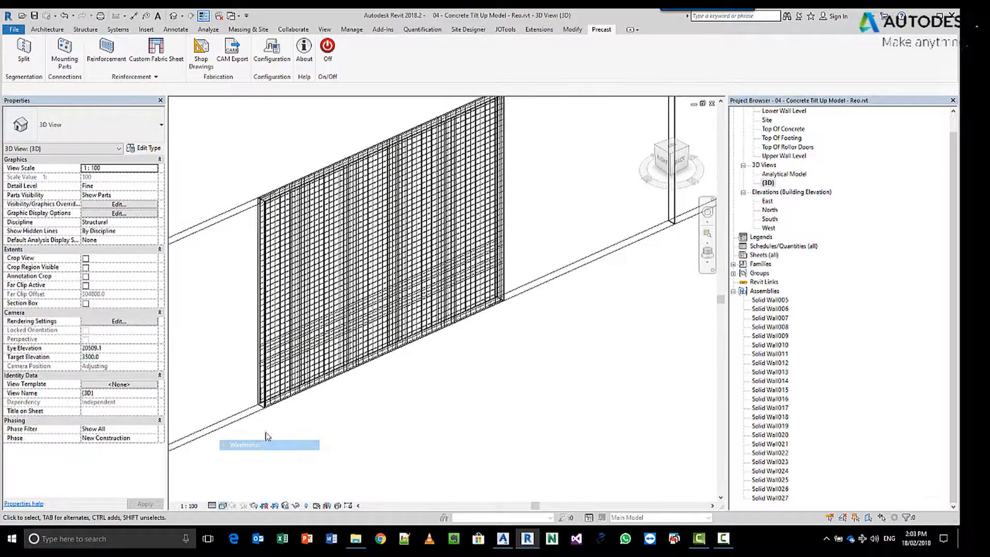
{"action": "scroll", "coordinate": [261, 415], "scroll_direction": "up", "scroll_amount": 5}
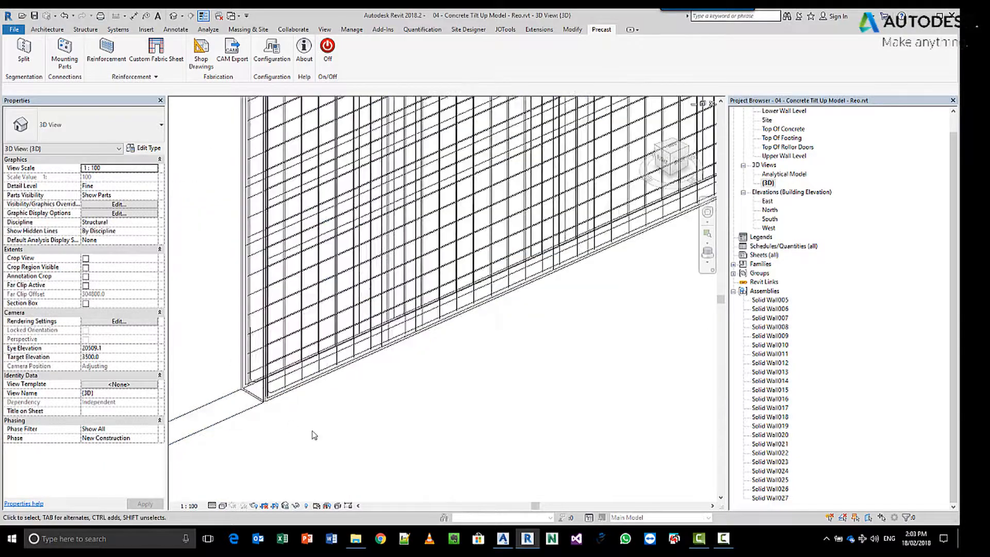
{"action": "scroll", "coordinate": [254, 398], "scroll_direction": "up", "scroll_amount": 2}
{"action": "scroll", "coordinate": [303, 384], "scroll_direction": "up", "scroll_amount": 2}
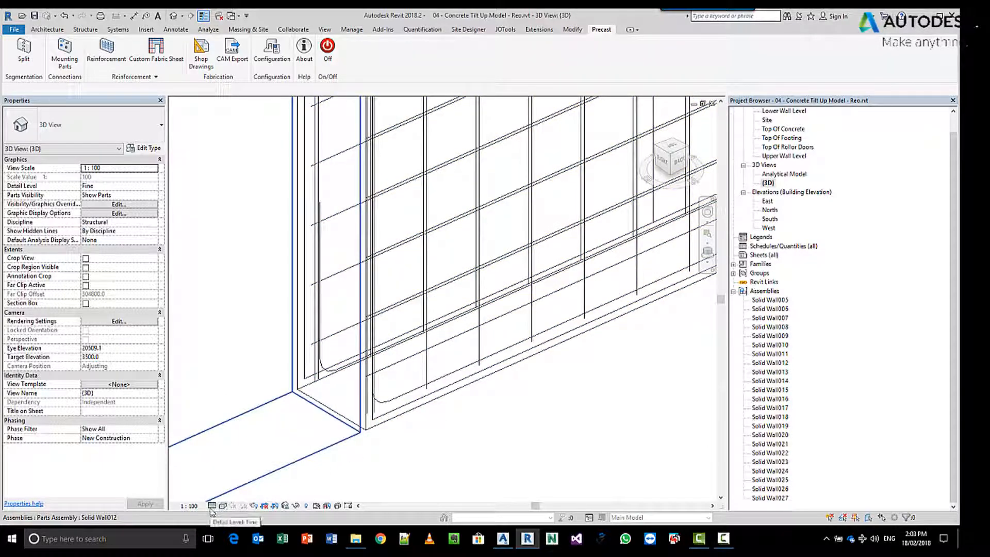
{"action": "scroll", "coordinate": [410, 412], "scroll_direction": "down", "scroll_amount": 3}
{"action": "scroll", "coordinate": [515, 437], "scroll_direction": "down", "scroll_amount": 5}
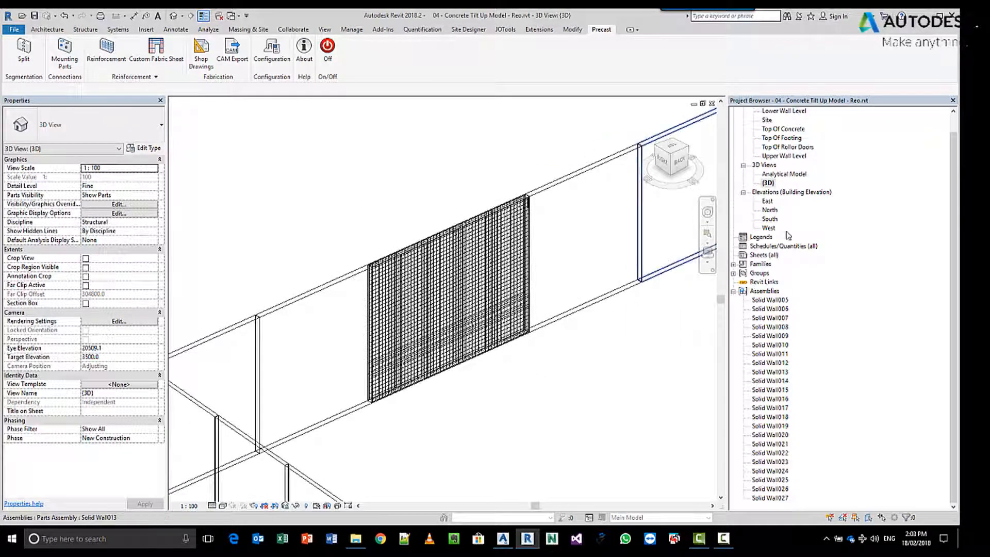
Step: Reinforce the remaining South elevation panels with Fabric Two Layers - Panel area and Panel edge reinforcement, and review the whole wall in the {3D} view
{"action": "double_click", "coordinate": [769, 218]}
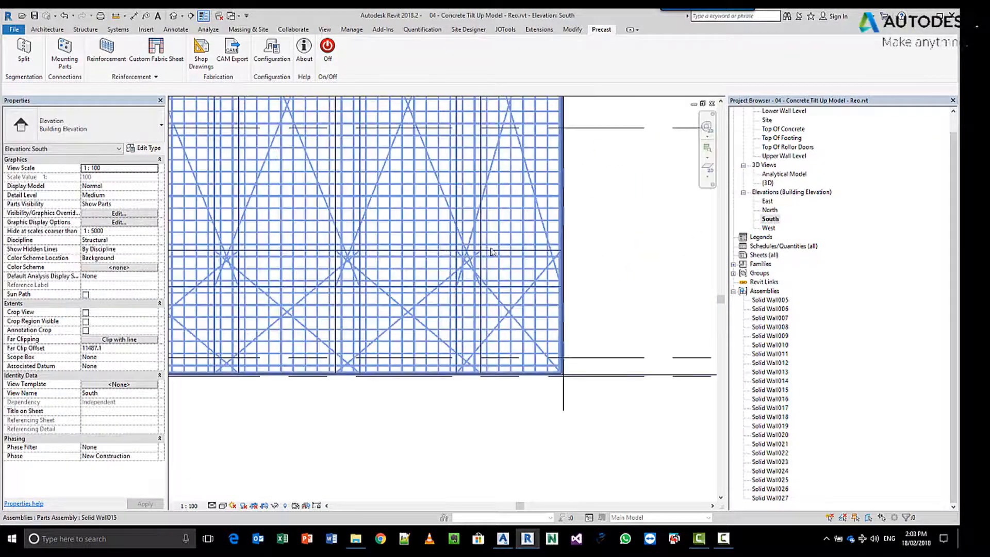
{"action": "scroll", "coordinate": [518, 320], "scroll_direction": "down", "scroll_amount": 5}
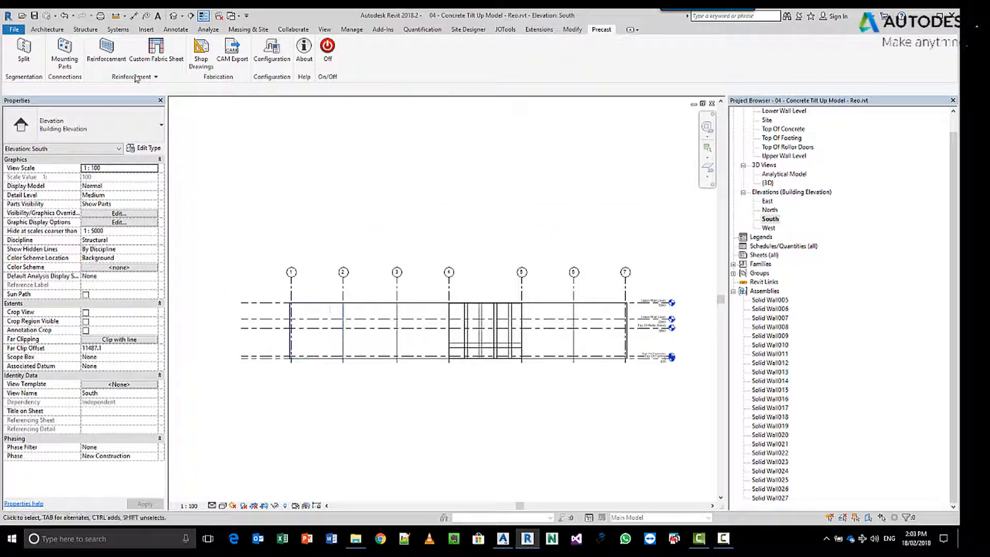
{"action": "left_click", "coordinate": [106, 47]}
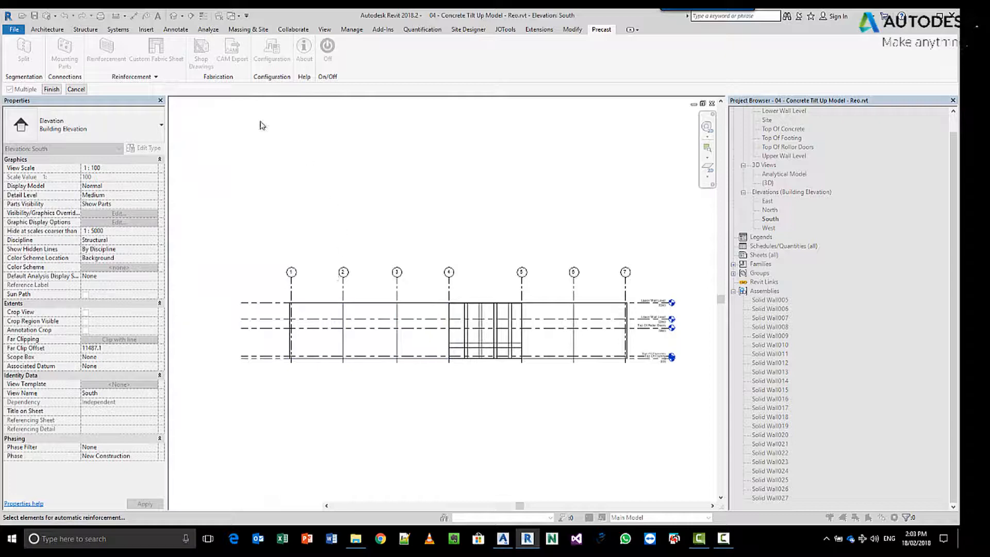
{"action": "left_click", "coordinate": [51, 89]}
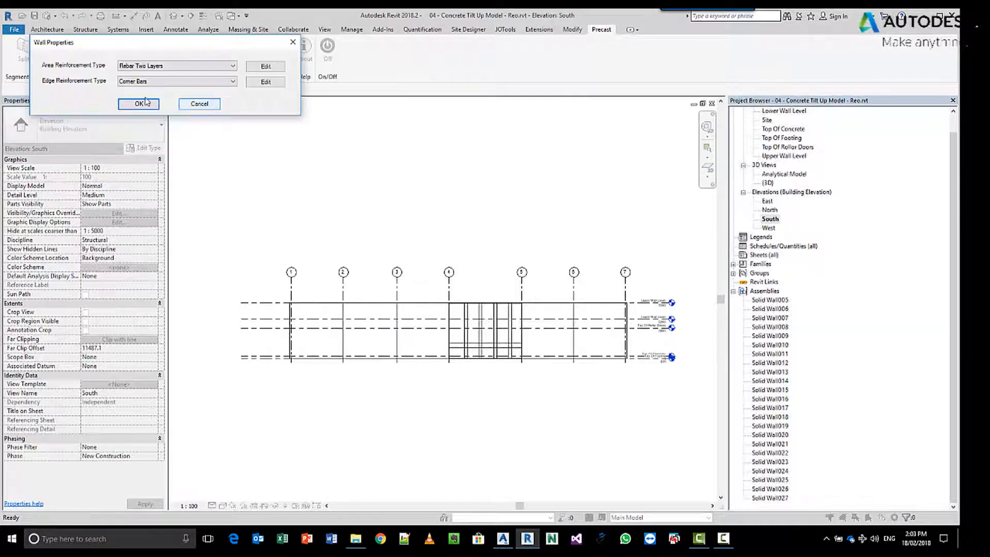
{"action": "left_click", "coordinate": [174, 66]}
{"action": "left_click", "coordinate": [155, 94]}
{"action": "left_click", "coordinate": [155, 81]}
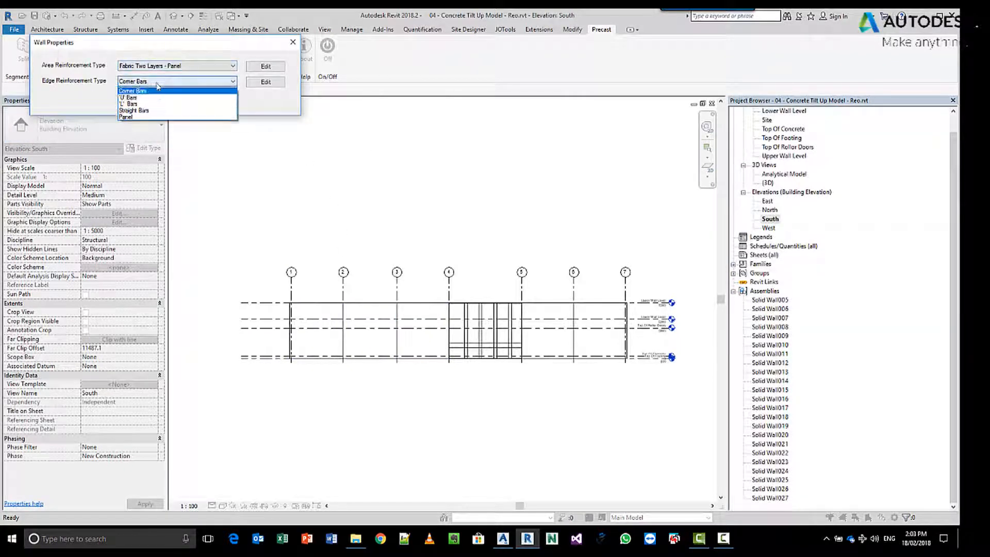
{"action": "left_click", "coordinate": [147, 115]}
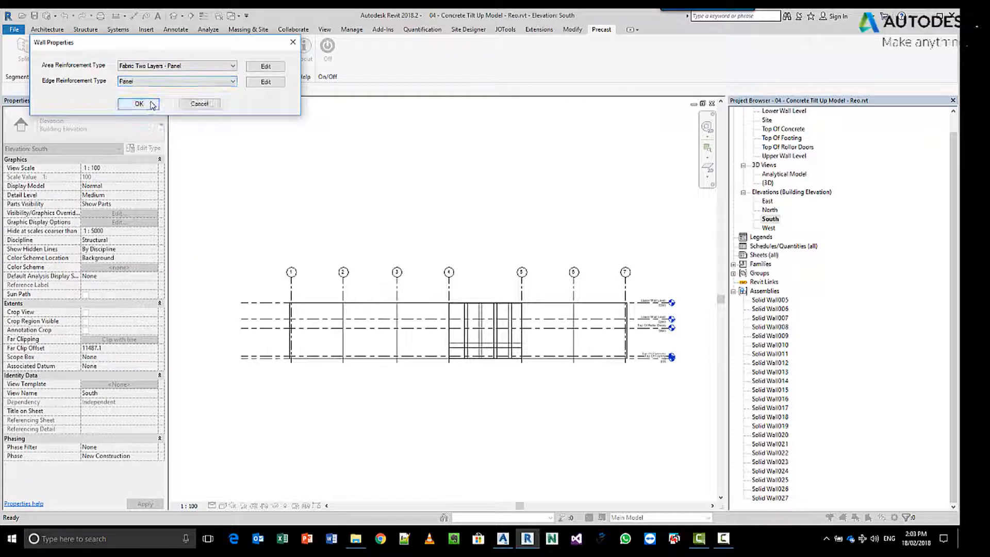
{"action": "left_click", "coordinate": [152, 106]}
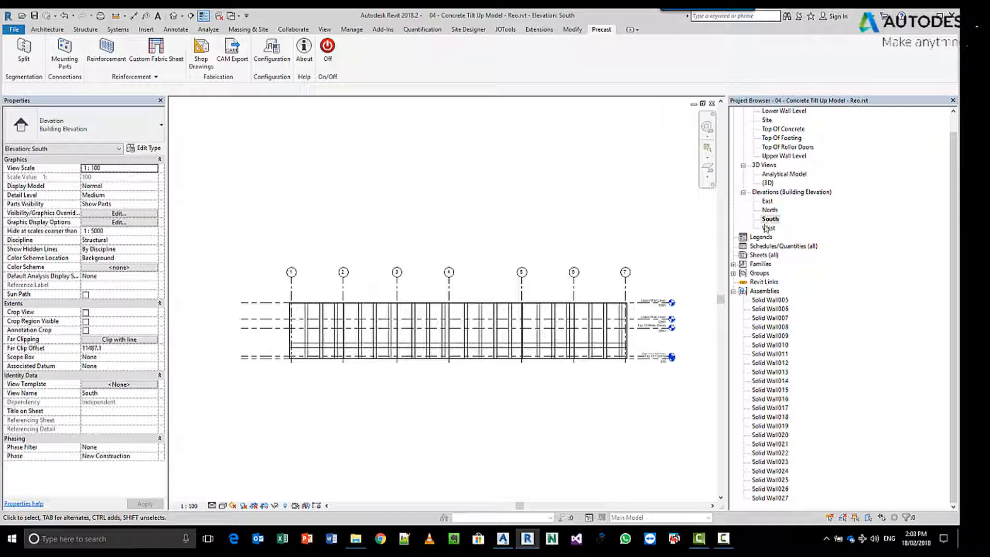
{"action": "double_click", "coordinate": [768, 182]}
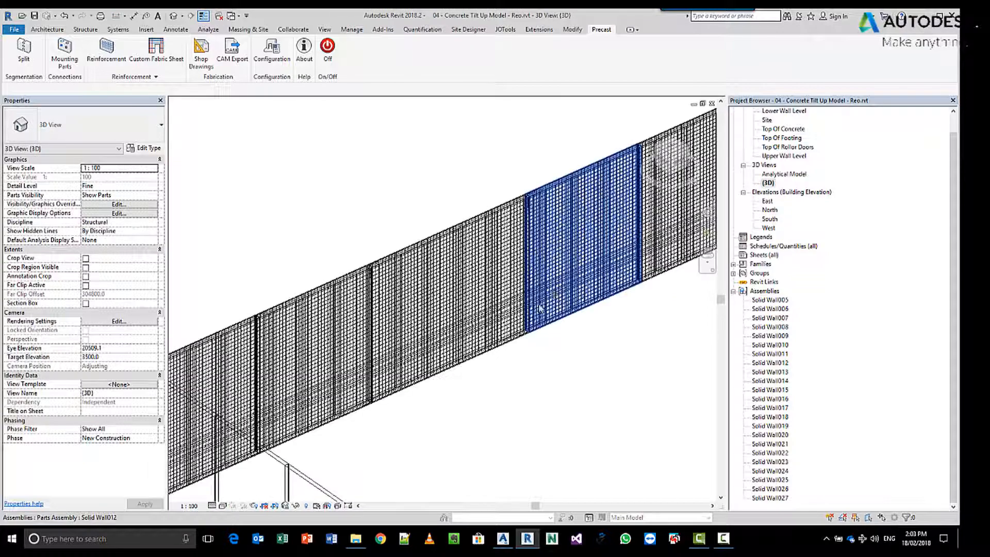
{"action": "scroll", "coordinate": [531, 361], "scroll_direction": "down", "scroll_amount": 6}
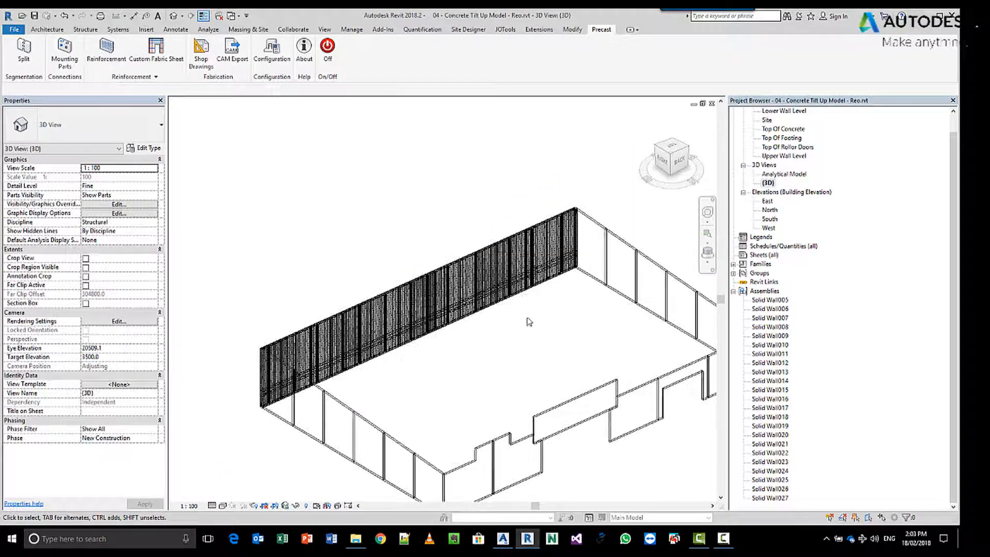